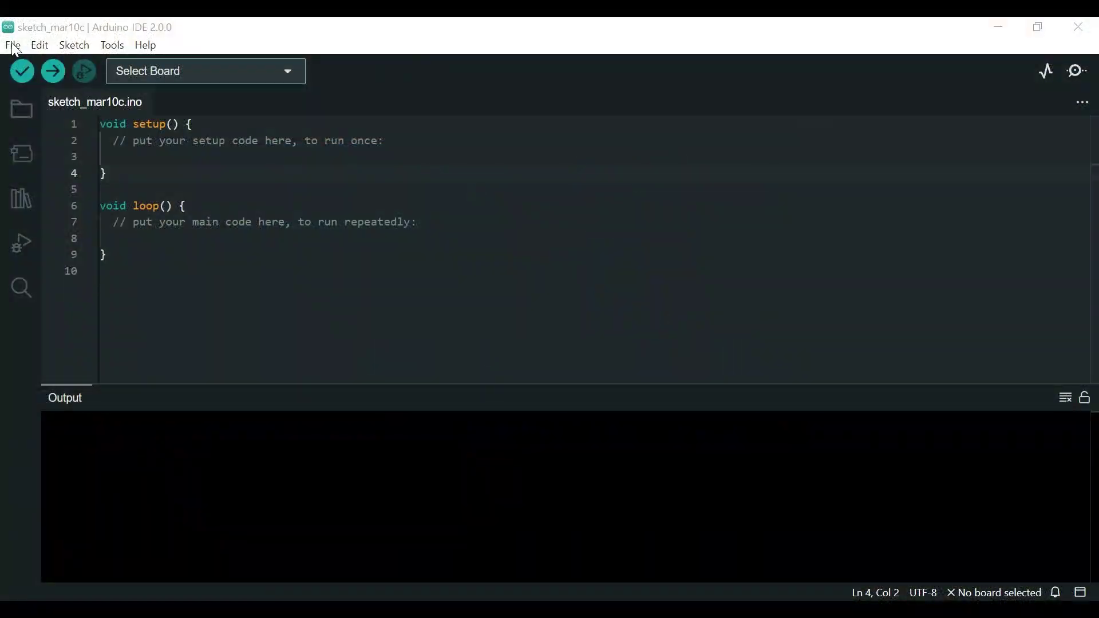
- Check the Ameba boards URL in Preferences and close it unchanged
click(13, 47)
click(90, 222)
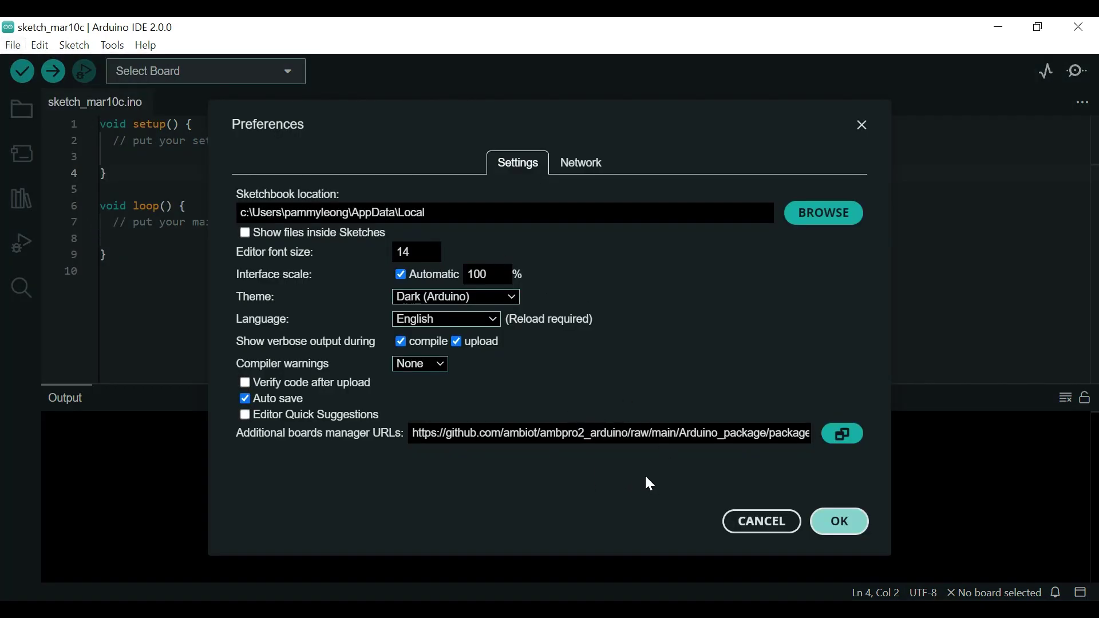
click(755, 520)
- Install the Realtek Ameba Boards package, version 4.0.2, from the Boards Manager
click(113, 44)
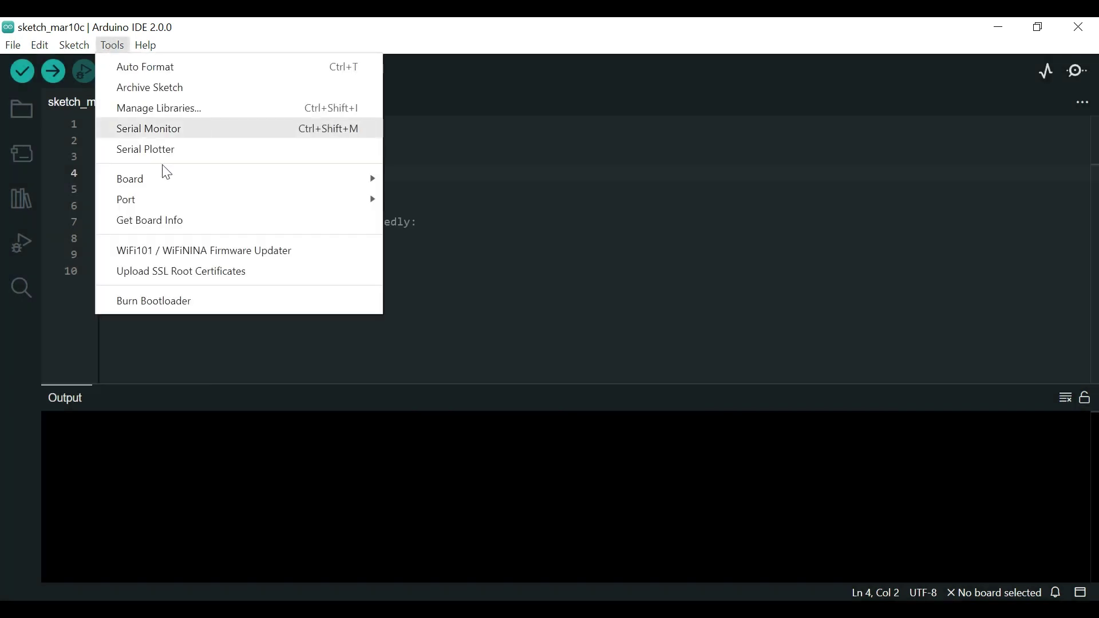
mouse_move(130, 179)
click(421, 177)
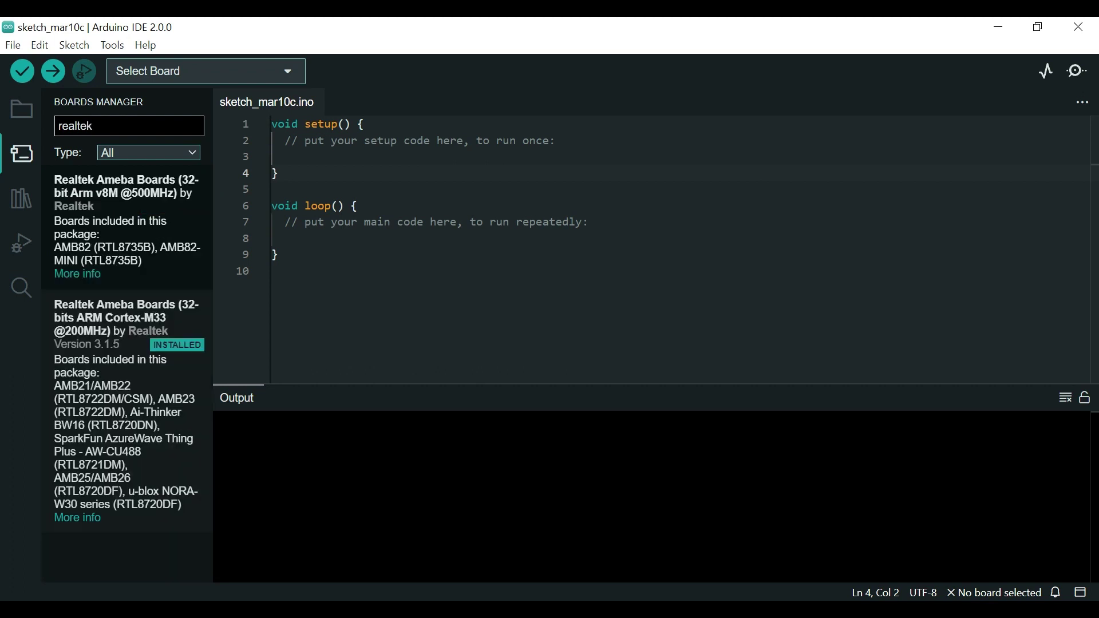
mouse_move(128, 227)
click(102, 296)
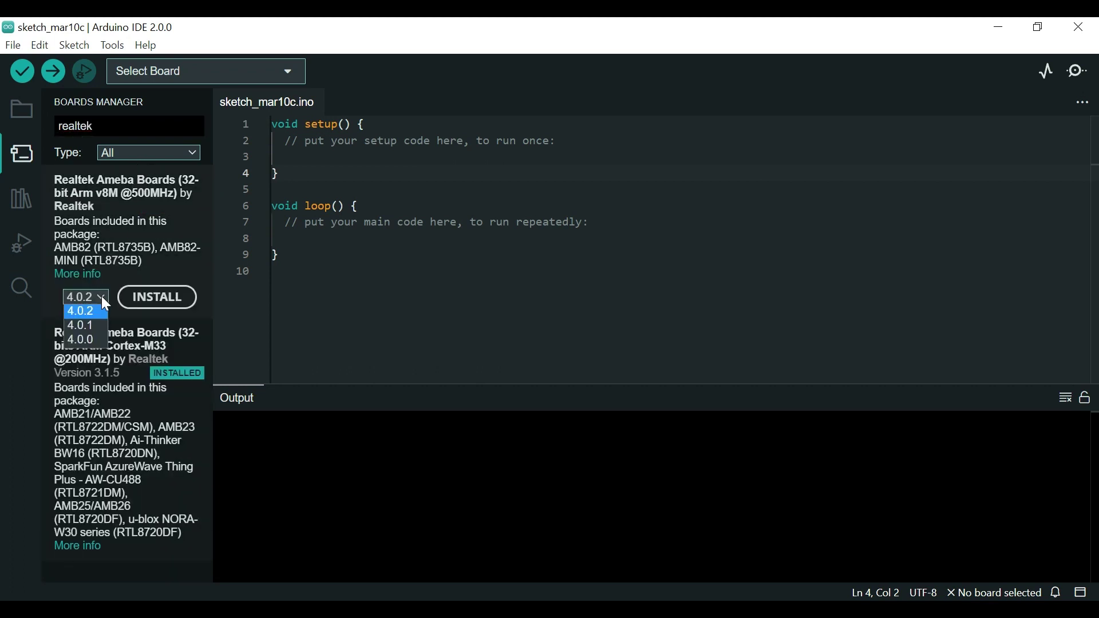
click(148, 297)
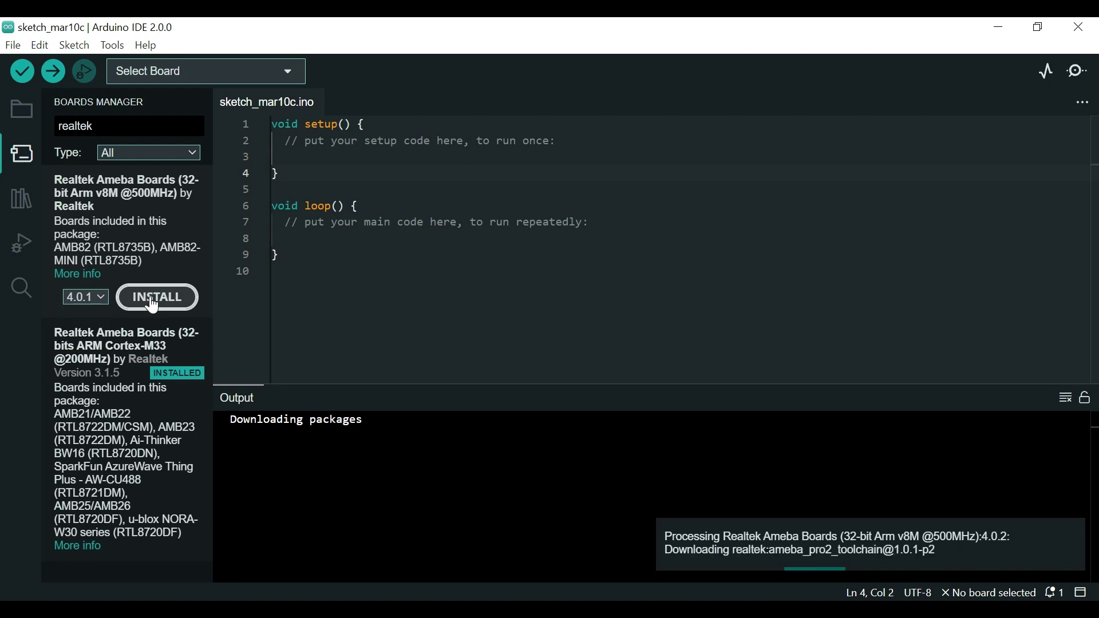
click(207, 71)
- Select AMB82-MINI on COM3 and load the AmebaVideo RecordMP4 VideoOnly example
click(184, 141)
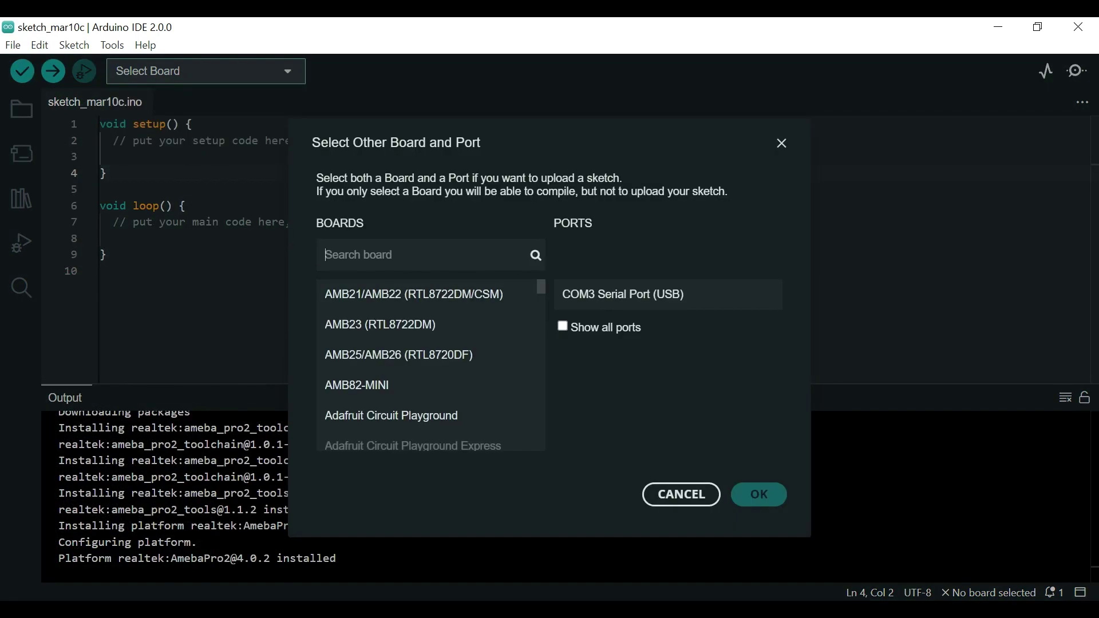
click(369, 391)
click(678, 299)
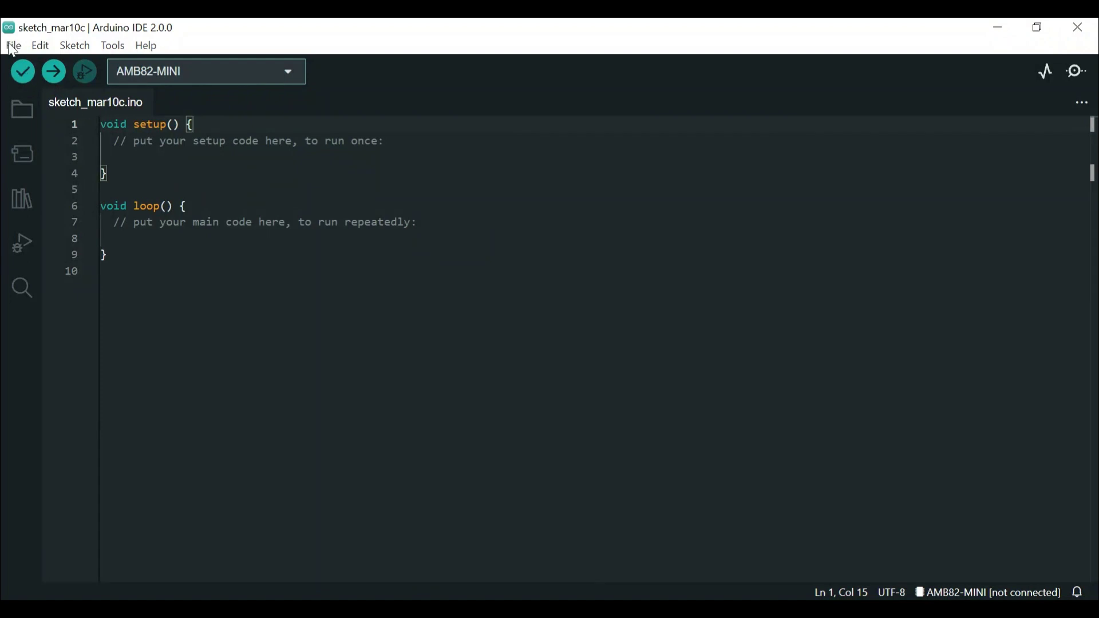
click(13, 44)
mouse_move(52, 109)
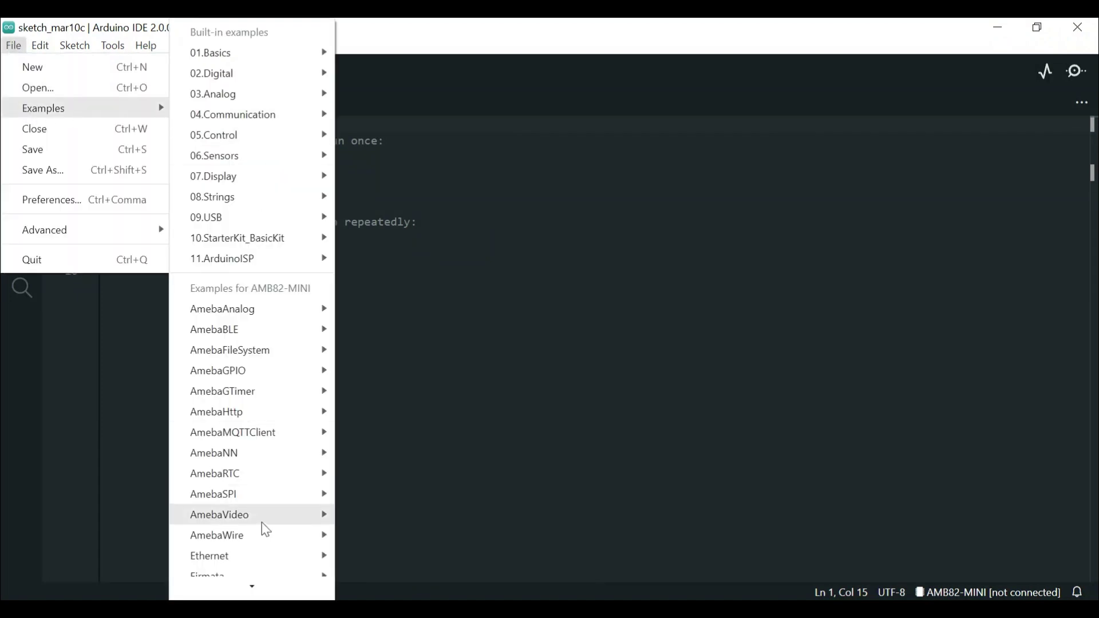
mouse_move(392, 556)
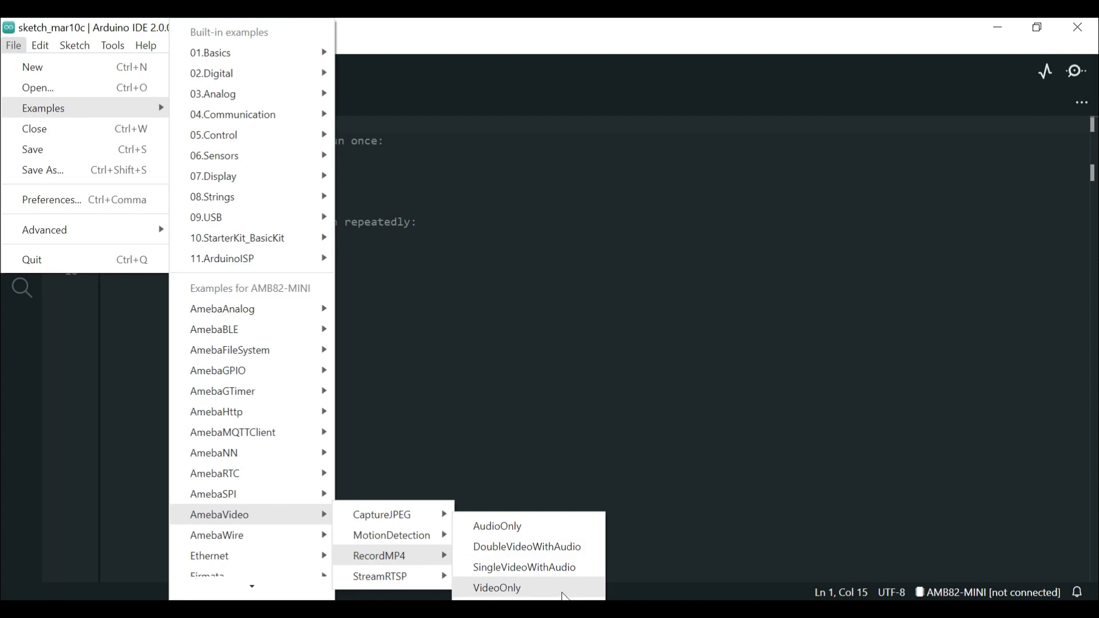
click(563, 591)
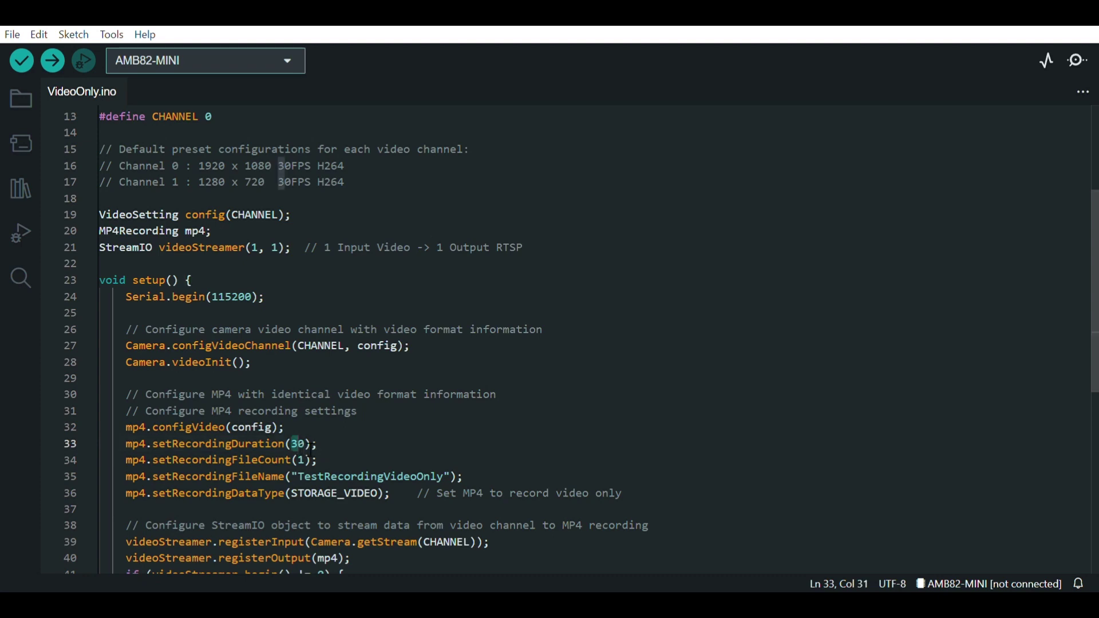
- Delete the old value 30 in setRecordingDuration on line 33 to replace it with 15
click(306, 444)
key(BackSpace)
key(BackSpace)
text(15)
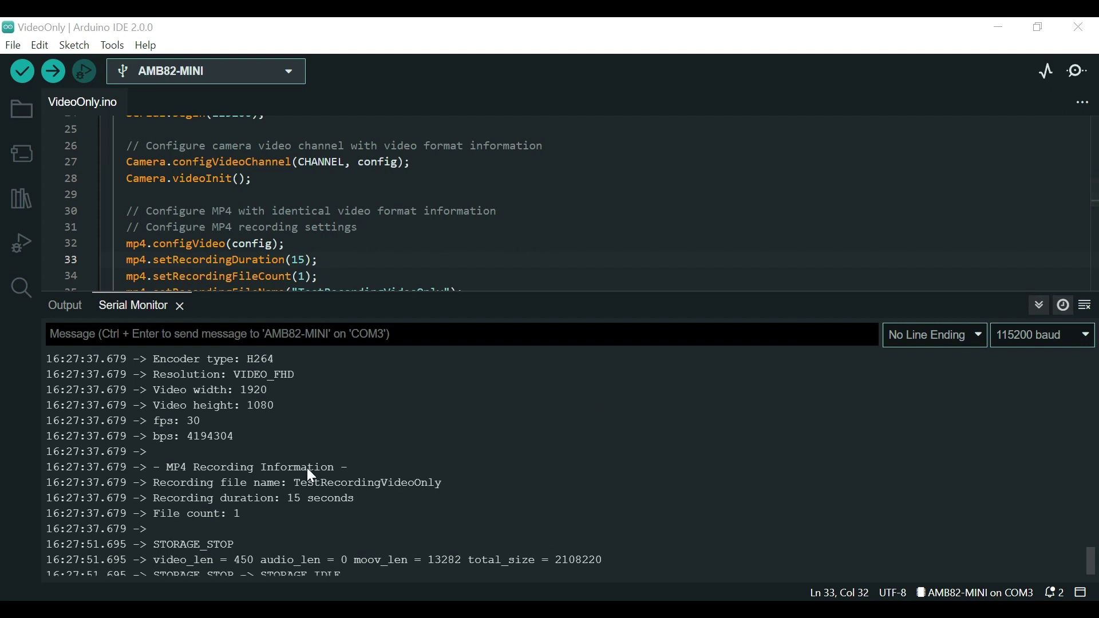
- Mark the log's final storage status, then play TestRecordingVideoOnly.mp4 from SDHC (E:) in VLC
drag(344, 567, 284, 569)
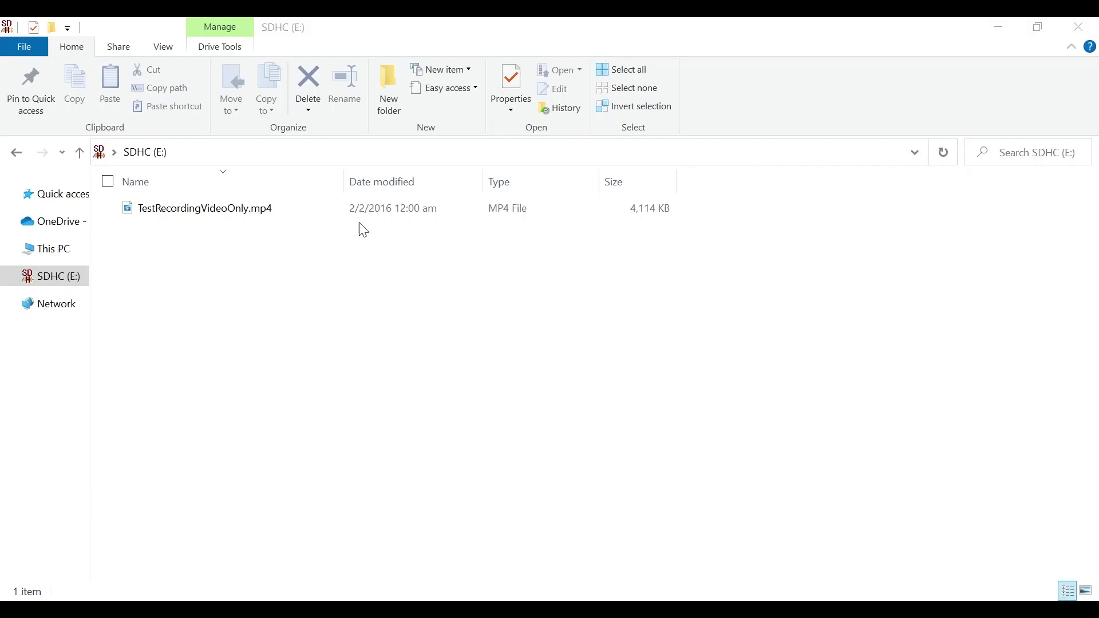
click(366, 203)
right_click(366, 203)
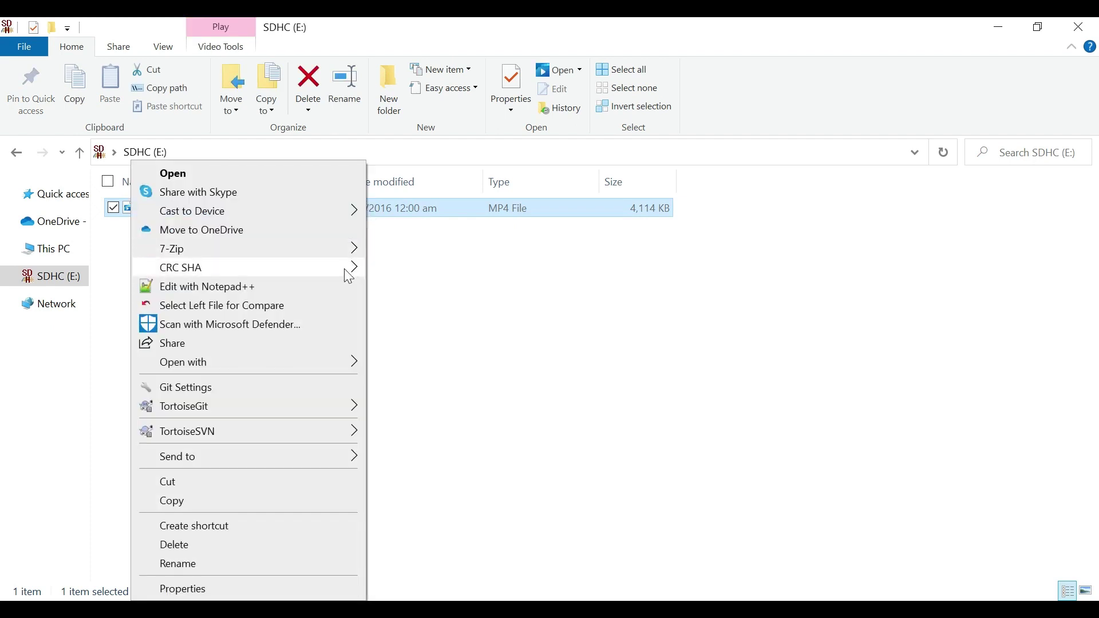
mouse_move(183, 362)
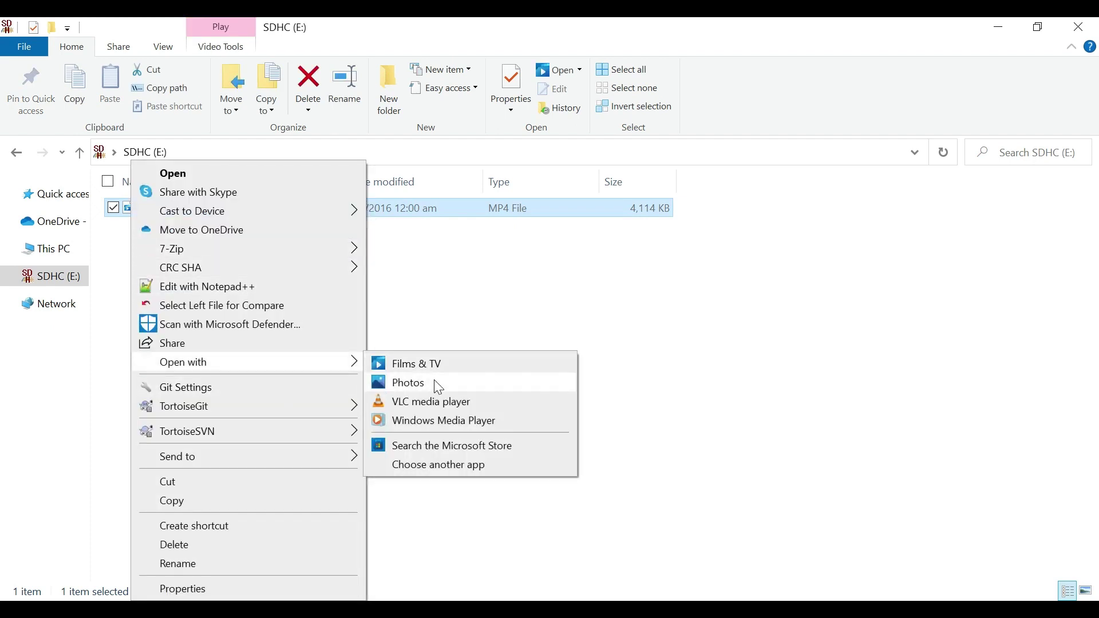
click(436, 403)
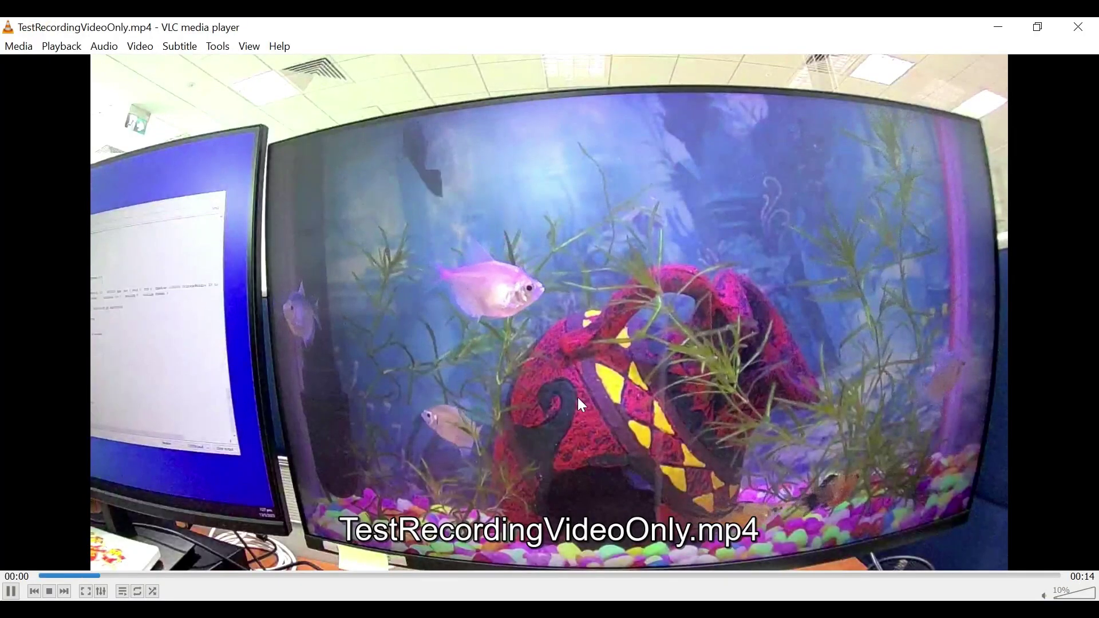
- Show VLC's codec information confirming H264 1920x1080 at about 30 fps
click(217, 45)
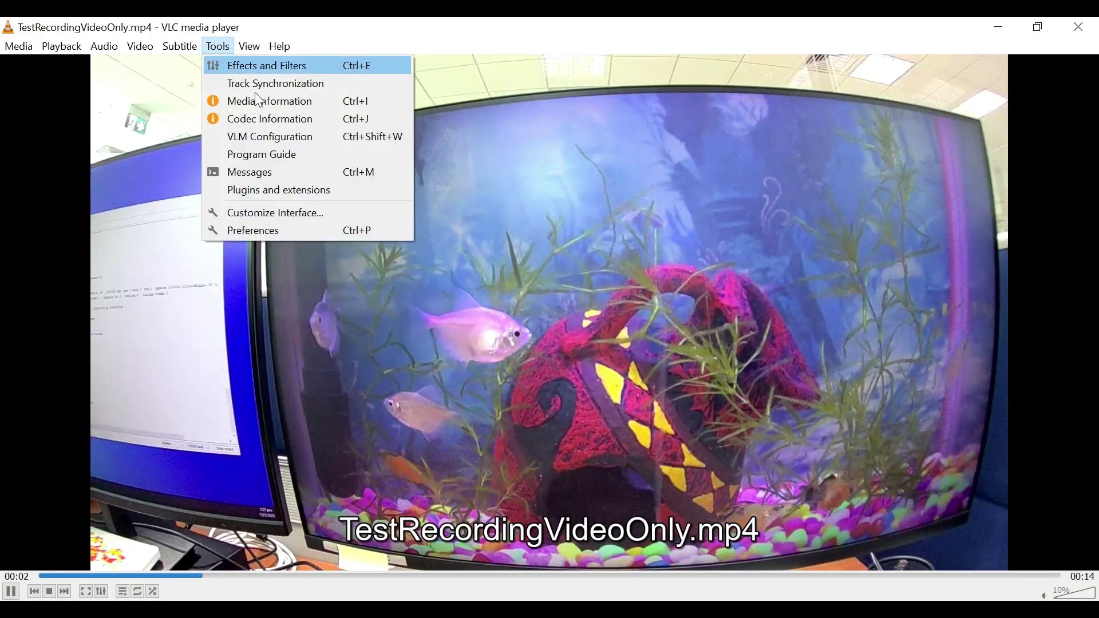
click(273, 123)
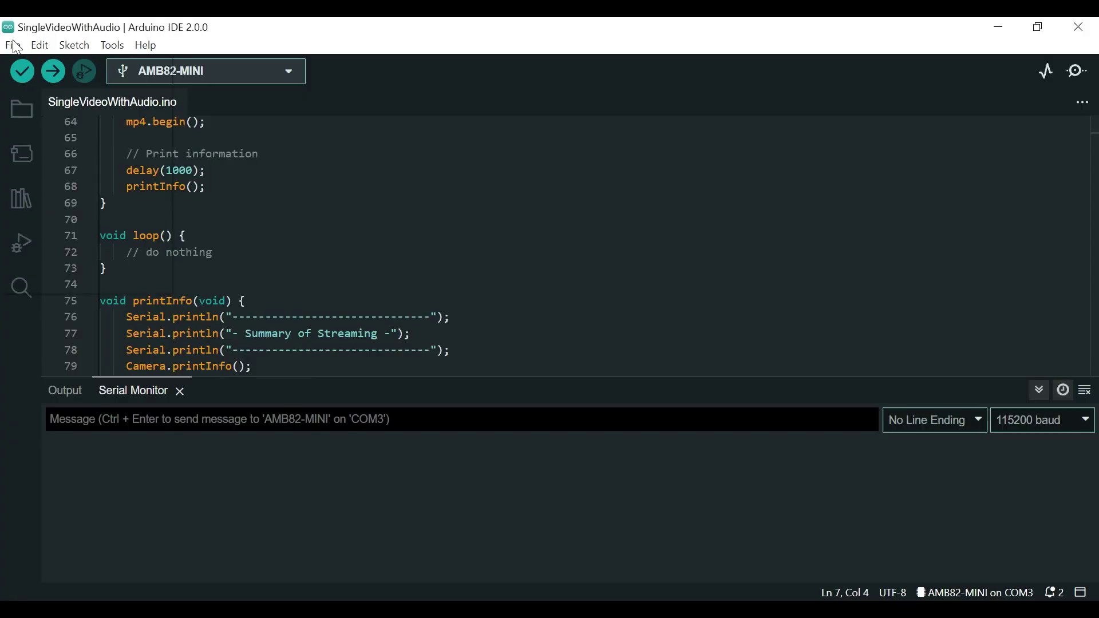
click(14, 45)
mouse_move(43, 129)
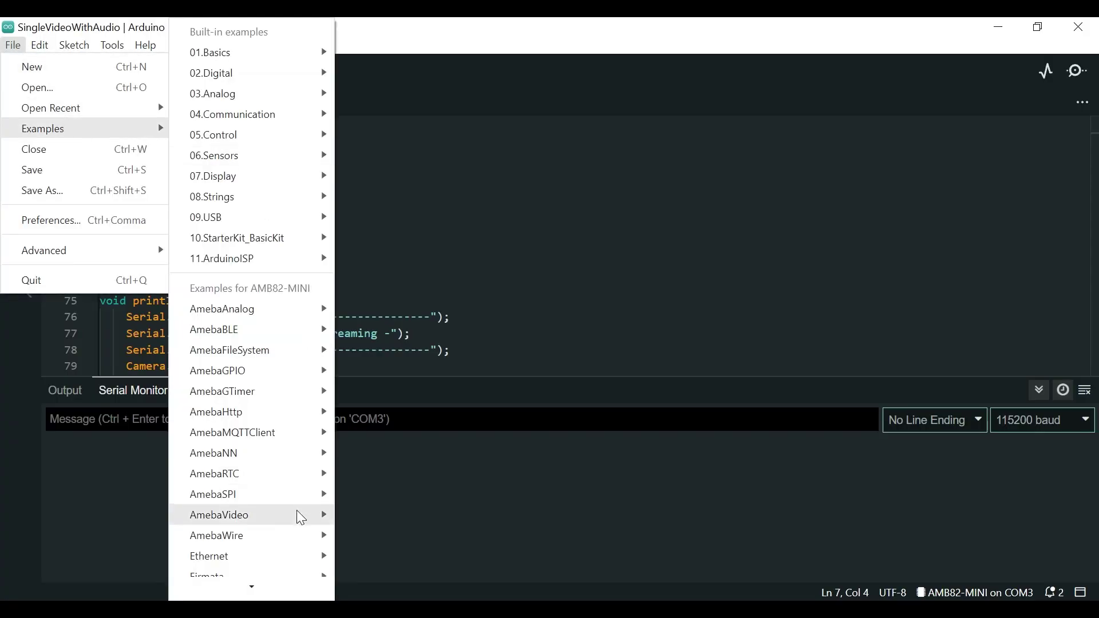
mouse_move(219, 514)
mouse_move(379, 555)
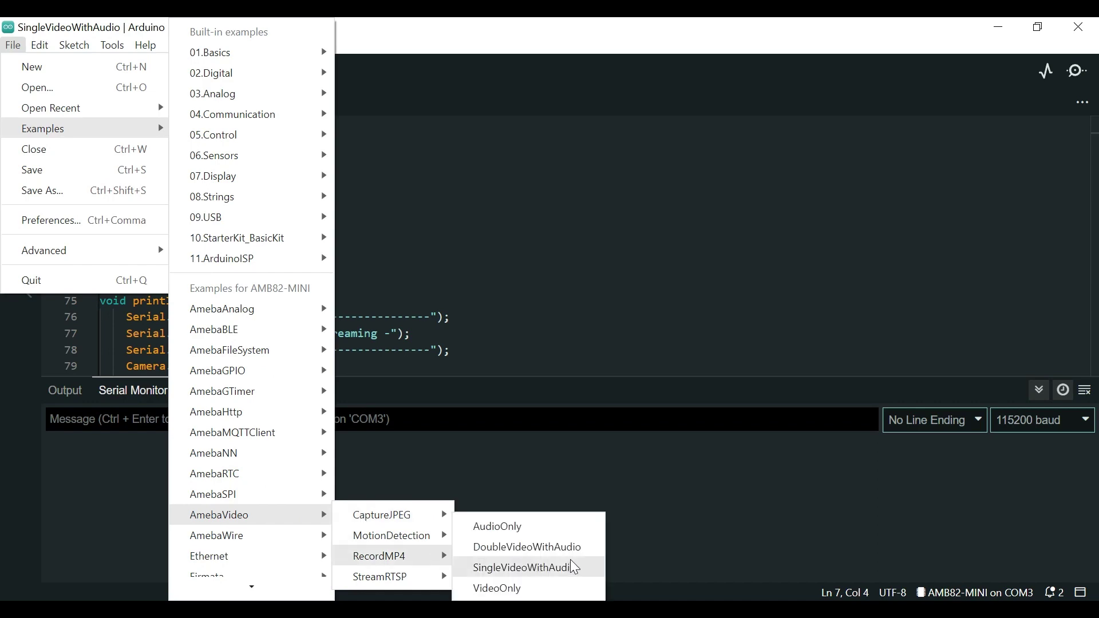
- Open the AmebaVideo RecordMP4 SingleVideoWithAudio example sketch
click(574, 568)
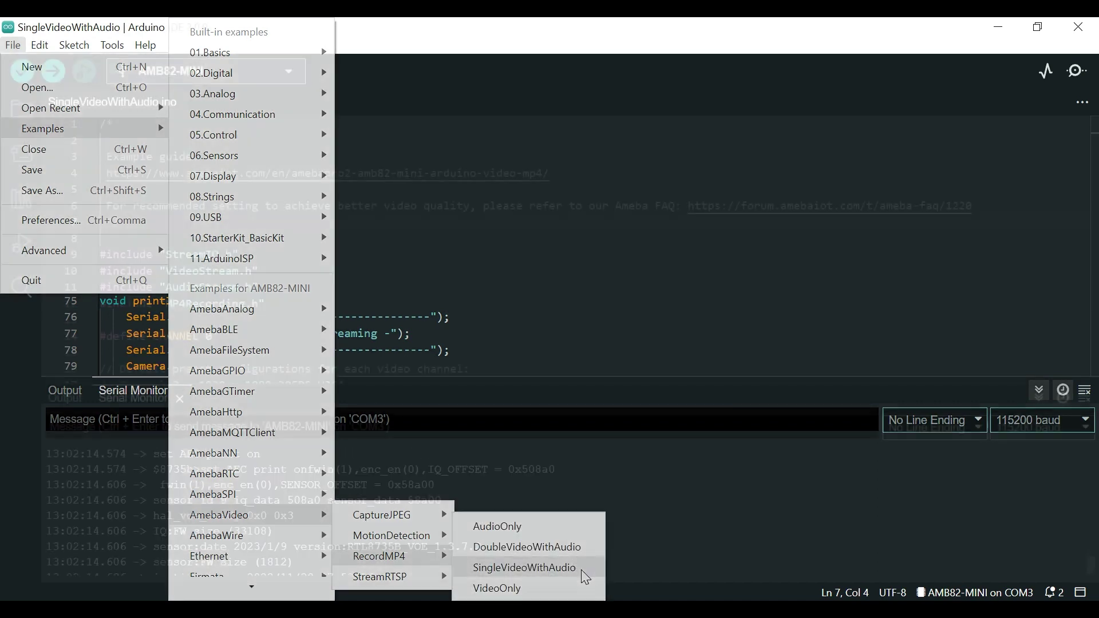